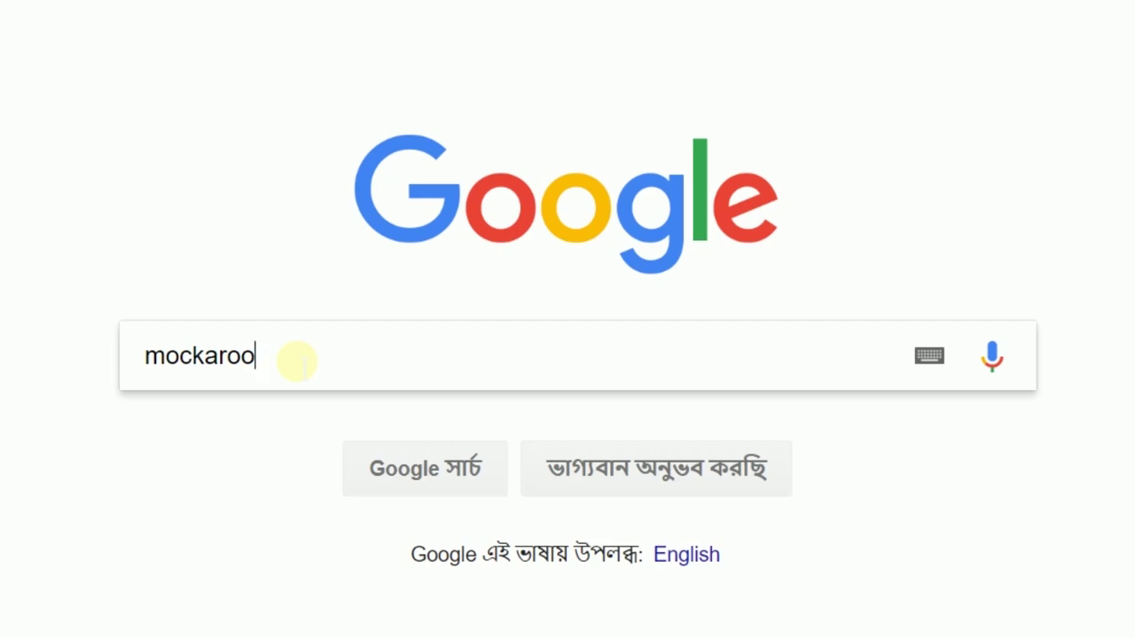
Step: Search Google for 'mockaroo' and open the Mockaroo - Random Data Generator site
key(Return)
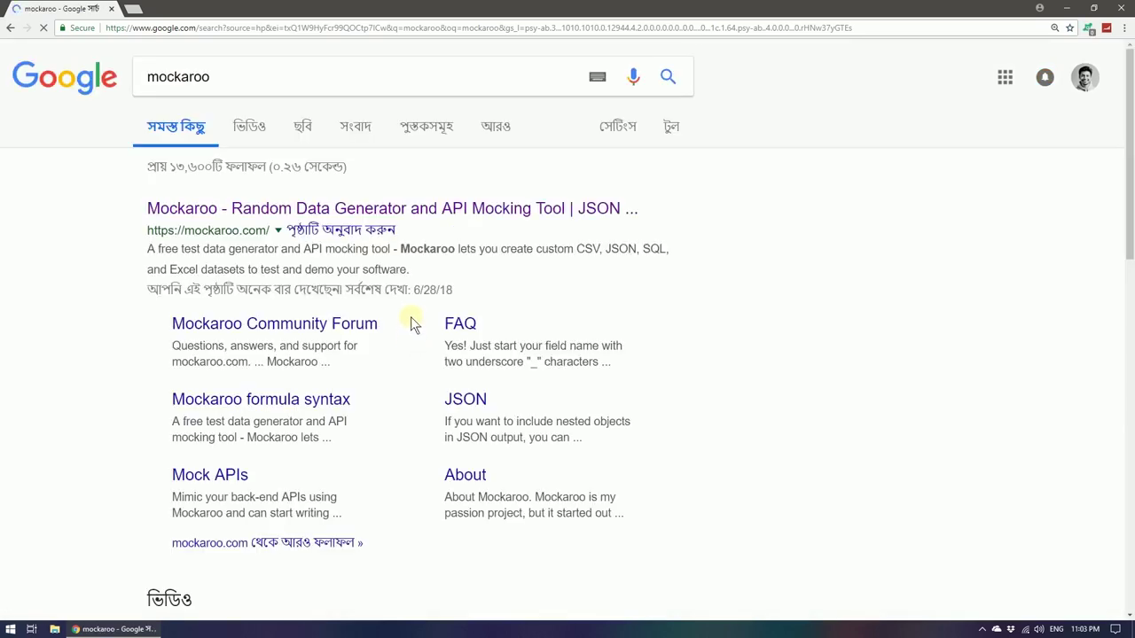
click(415, 209)
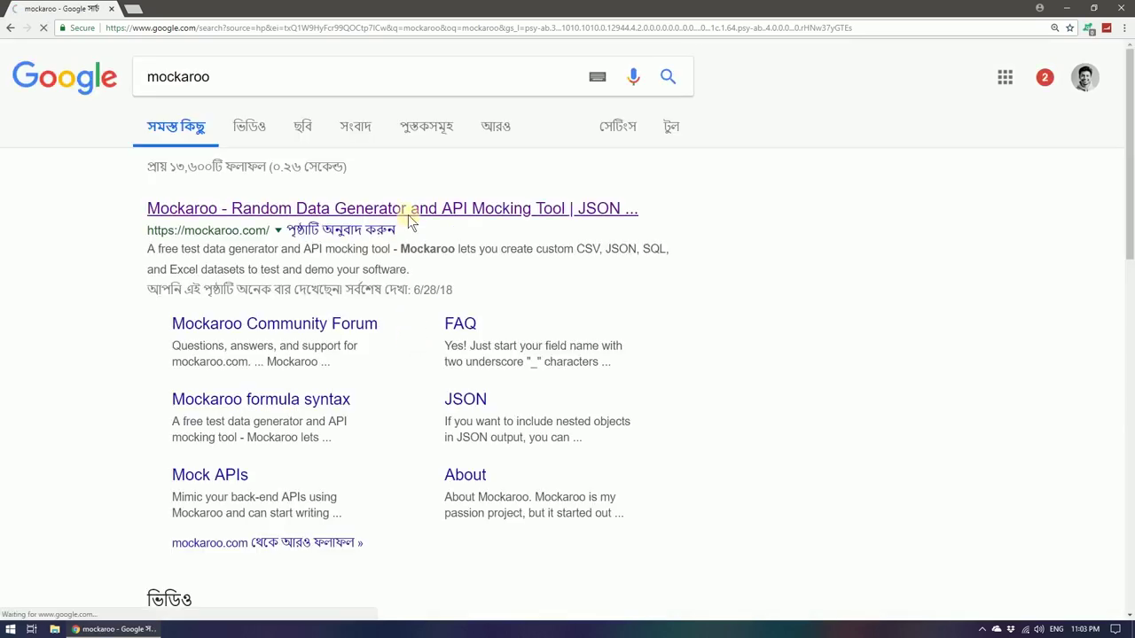
drag(408, 215, 152, 194)
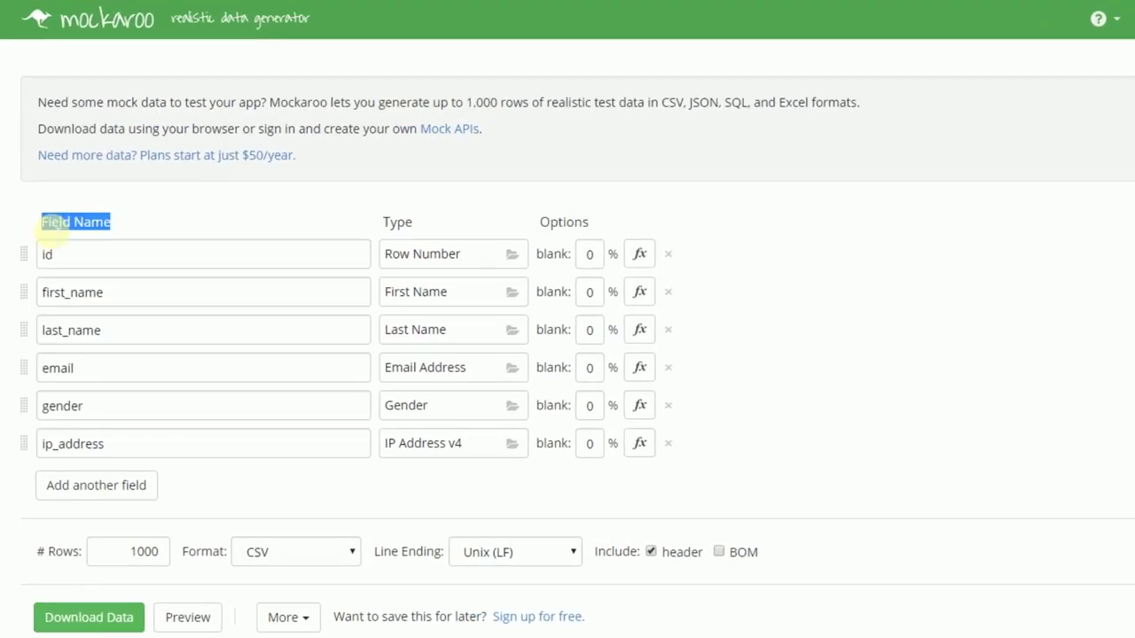
Step: Rename the first schema field from 'id' to 'City Name'
drag(38, 228, 412, 227)
click(167, 255)
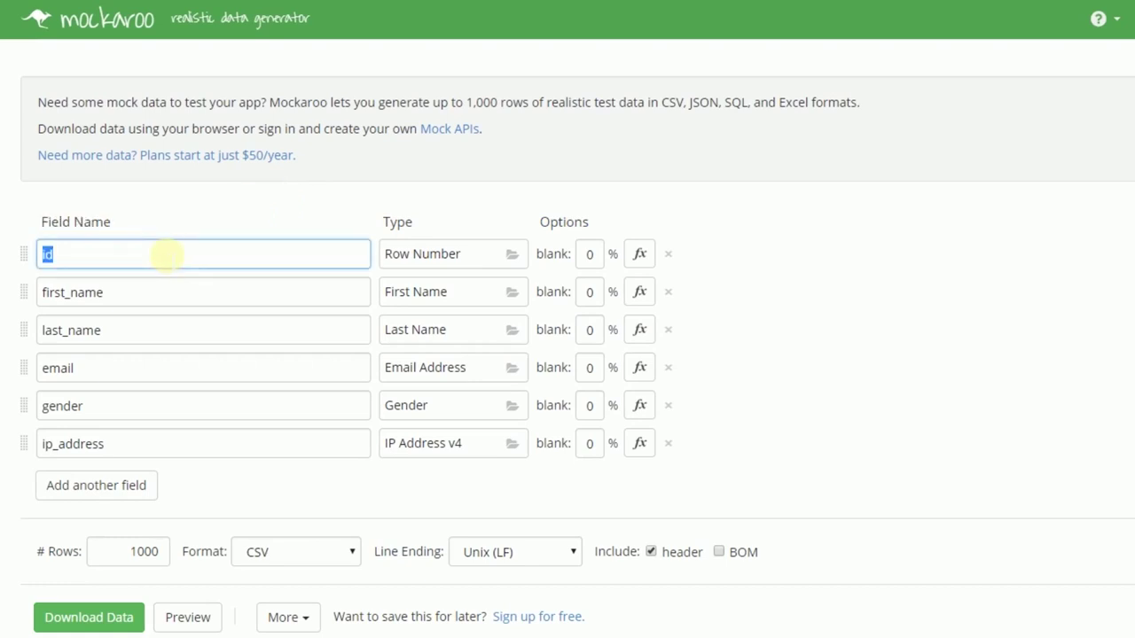
text(City Name)
click(433, 227)
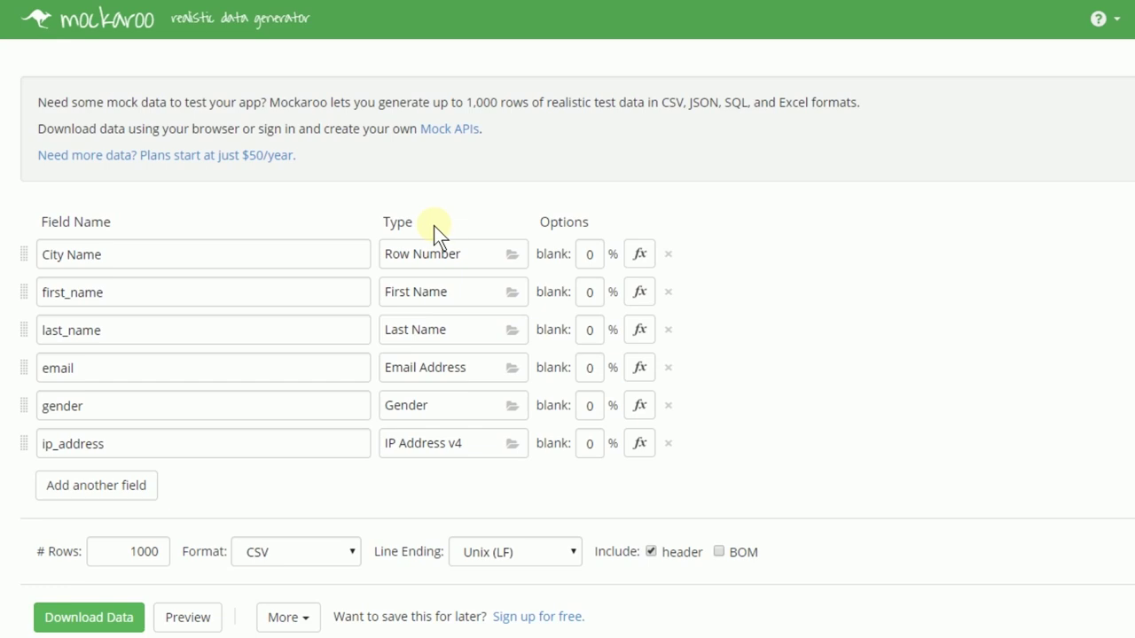
click(494, 255)
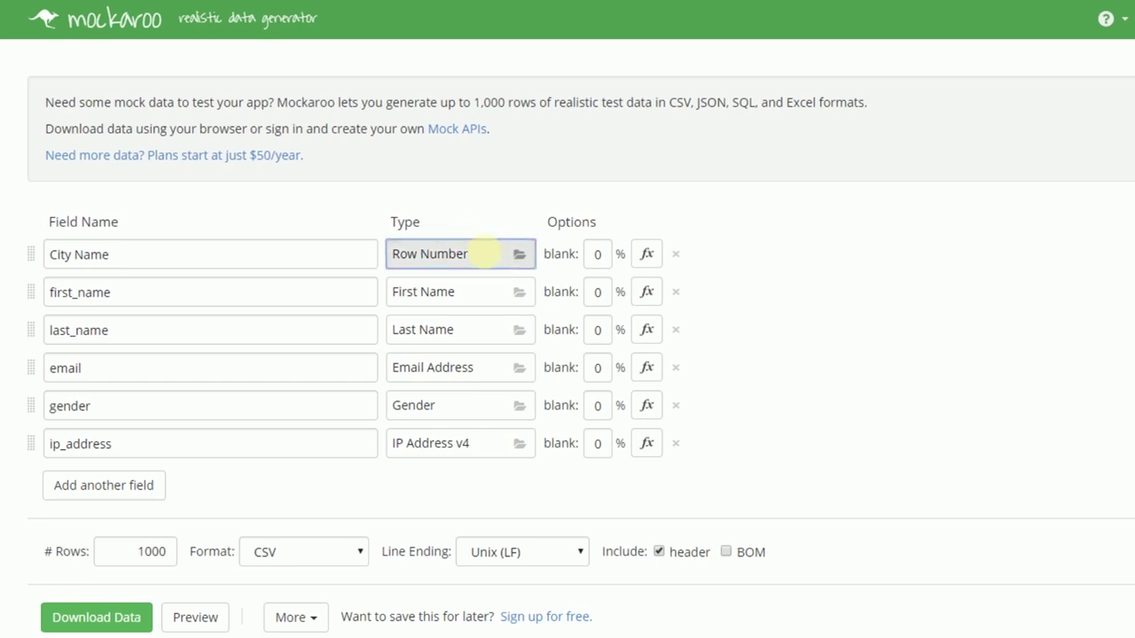
Step: Give City Name the City type and add a seventh field named 'Color Name'
scroll(461, 284, down, 1)
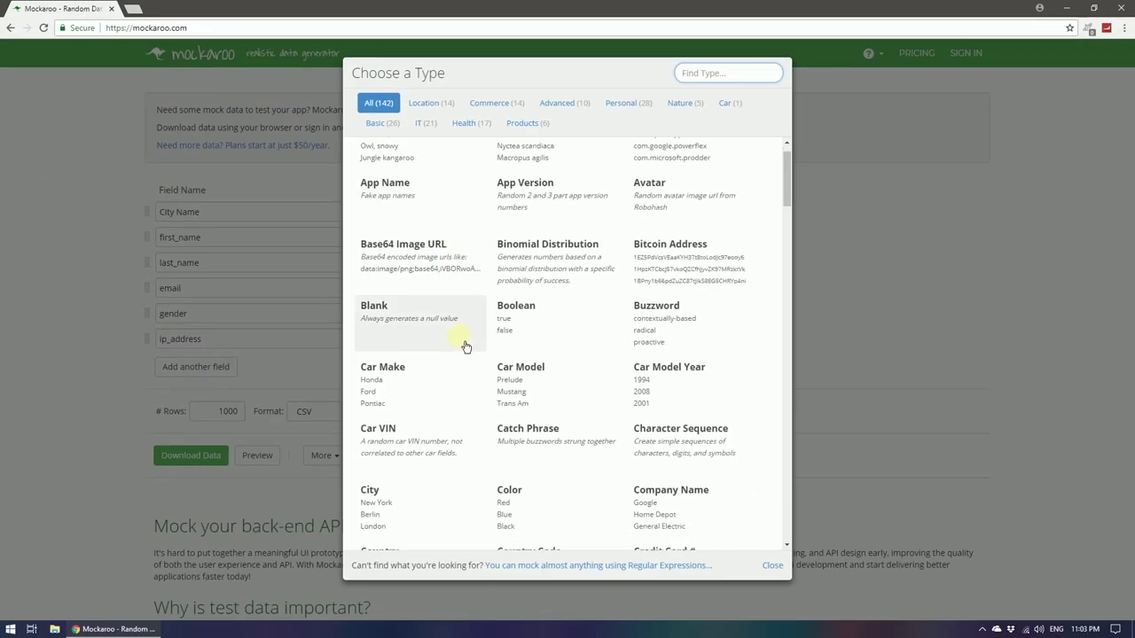
click(398, 487)
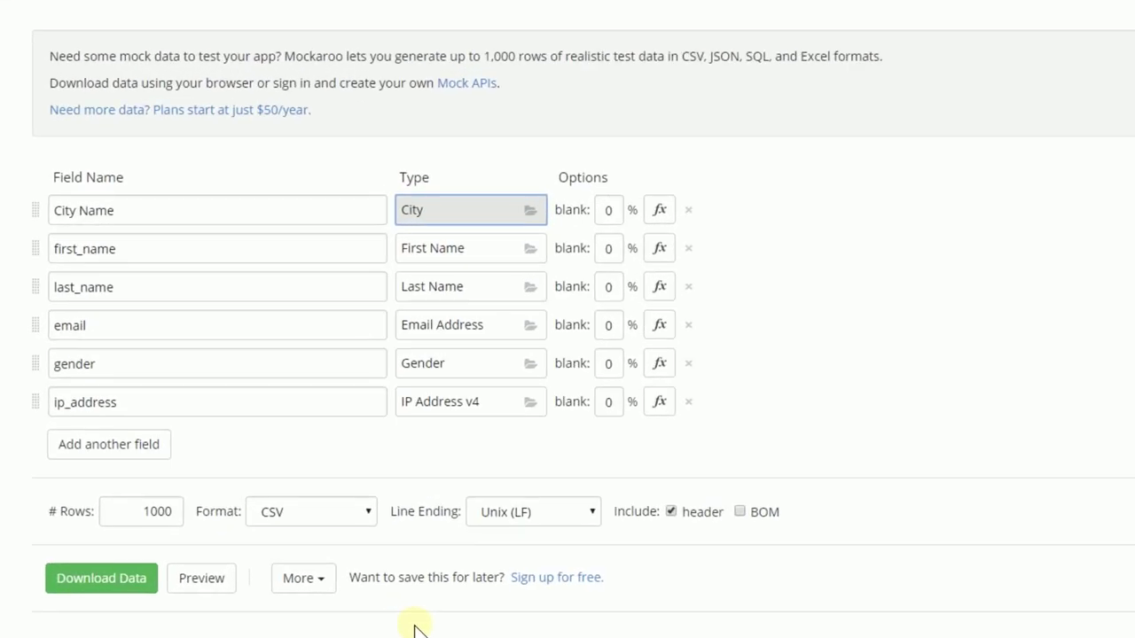
click(113, 457)
text(Color Name)
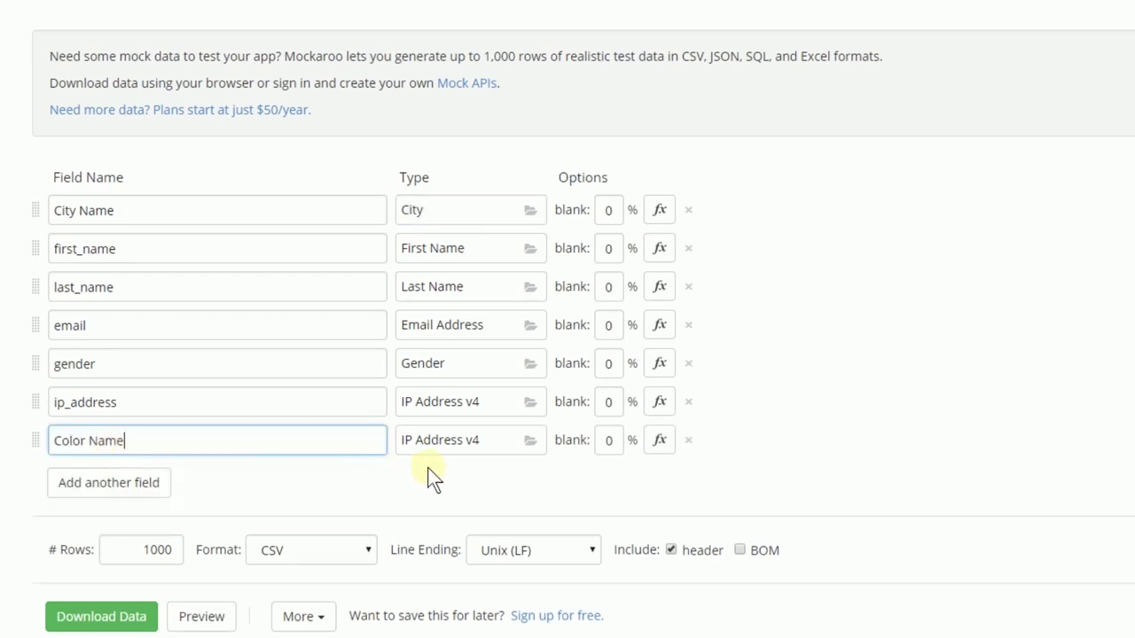
click(488, 446)
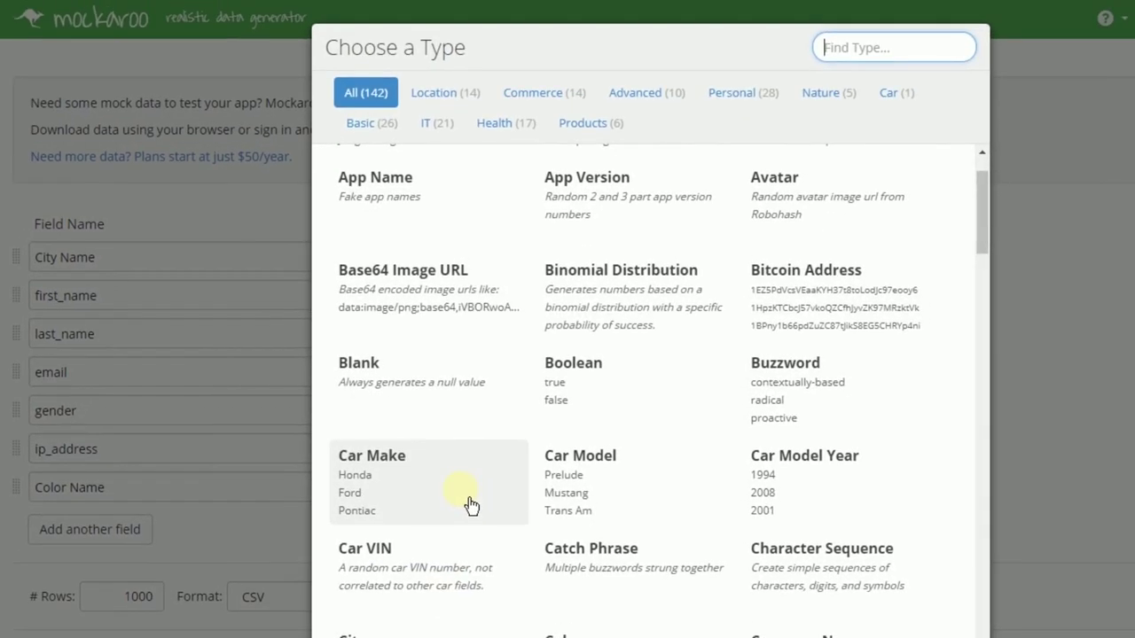
Step: Browse the Location, Commerce, Advanced, Personal, Nature, Car, Basic, IT, Health and product type categories
click(472, 107)
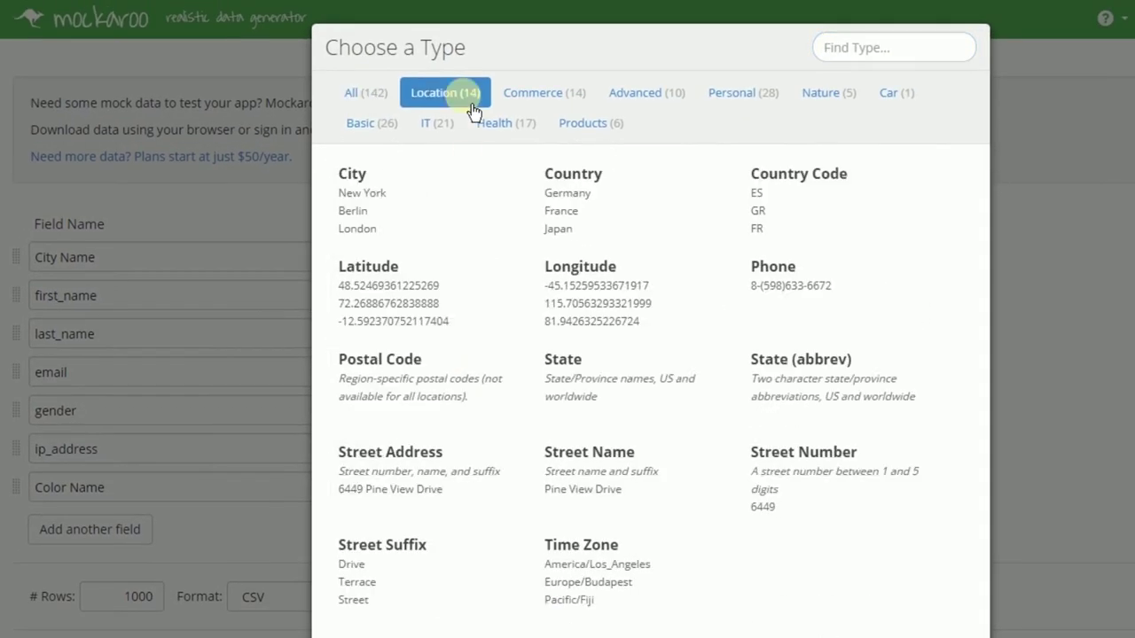
click(549, 98)
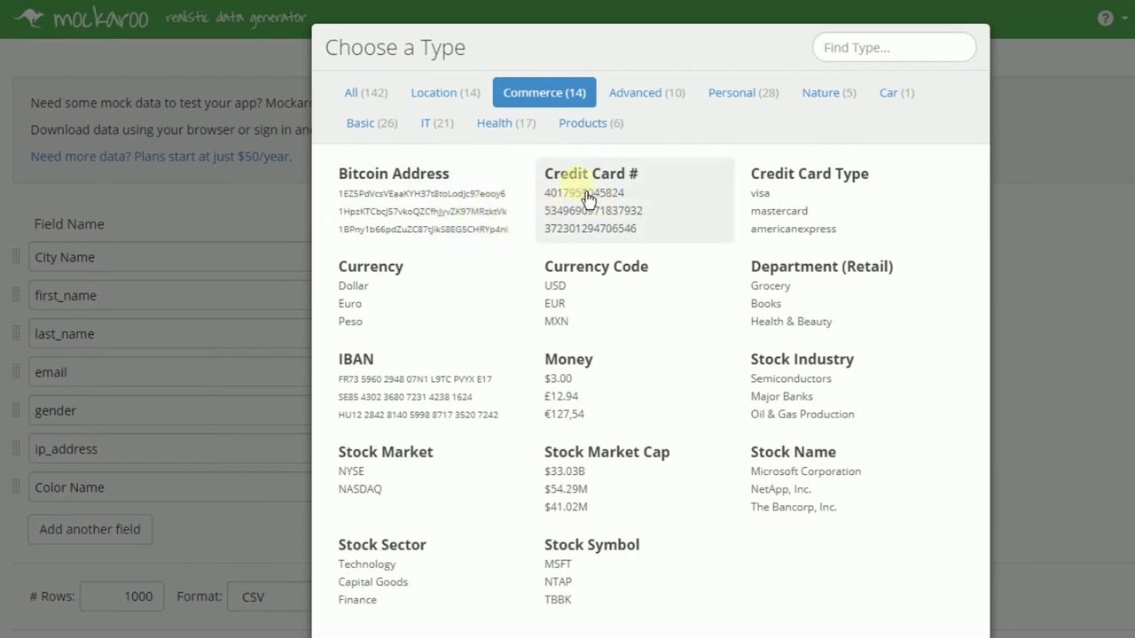
click(659, 104)
click(750, 105)
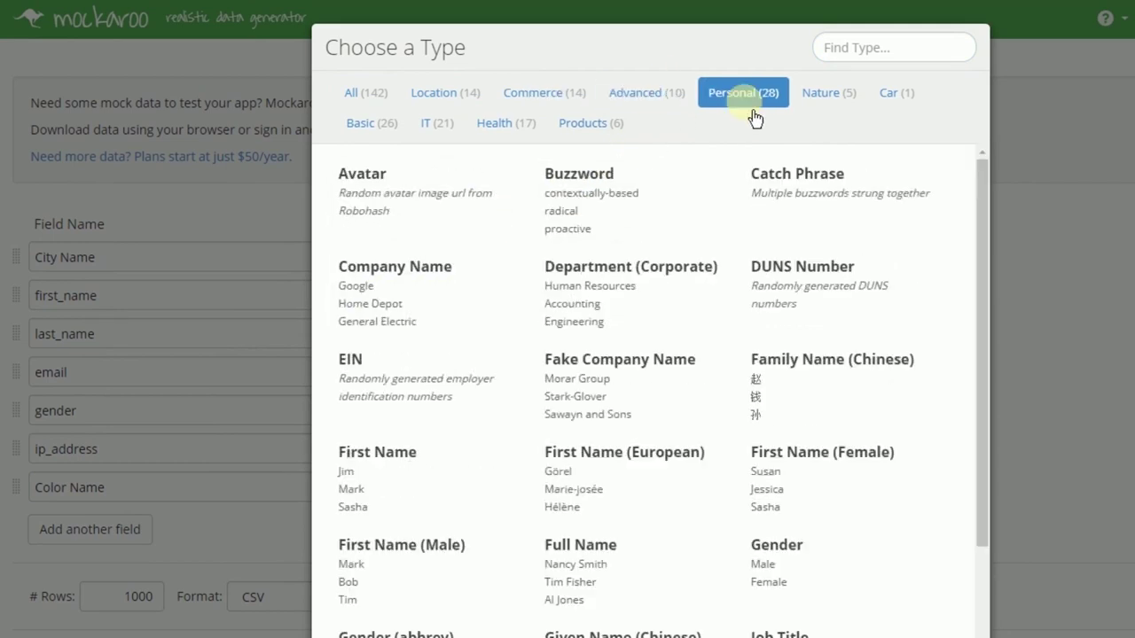
click(821, 108)
click(891, 97)
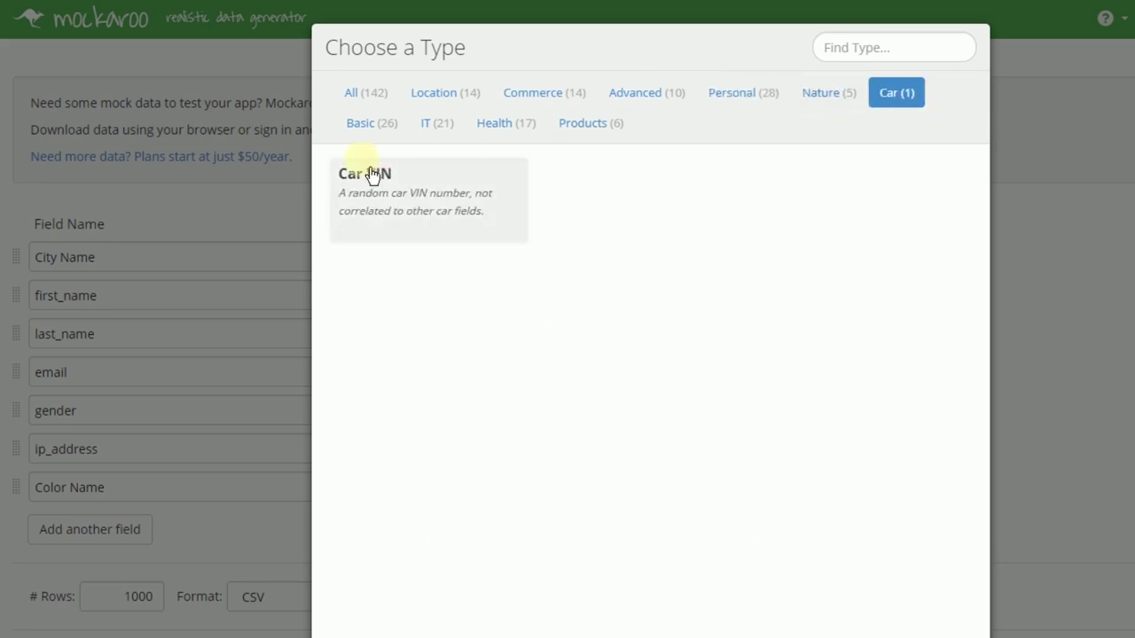
click(366, 131)
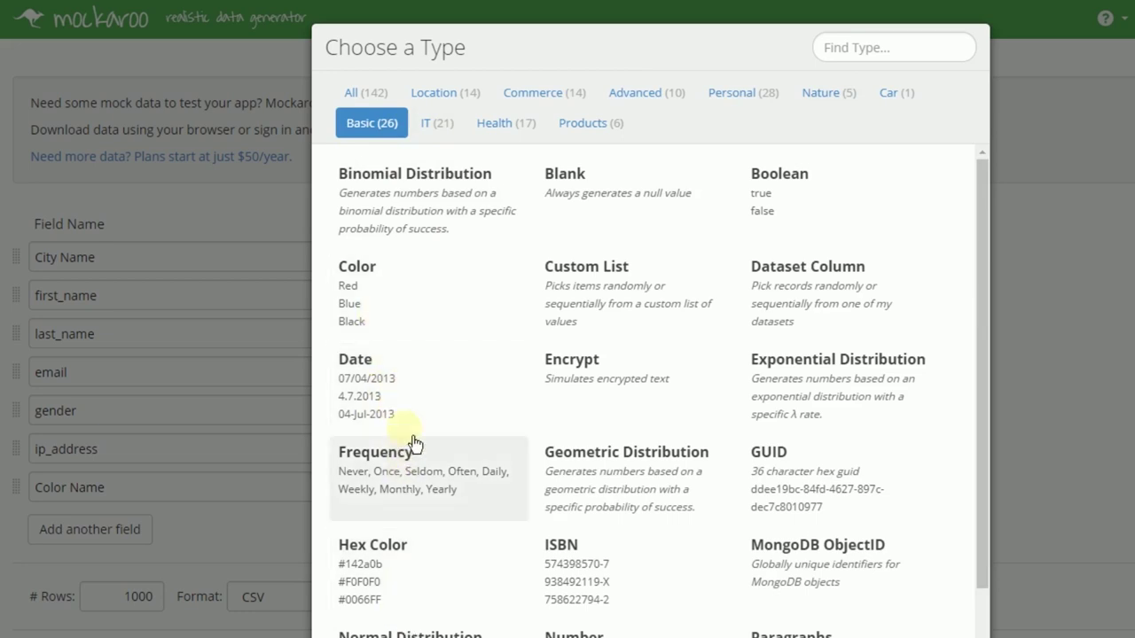
click(441, 128)
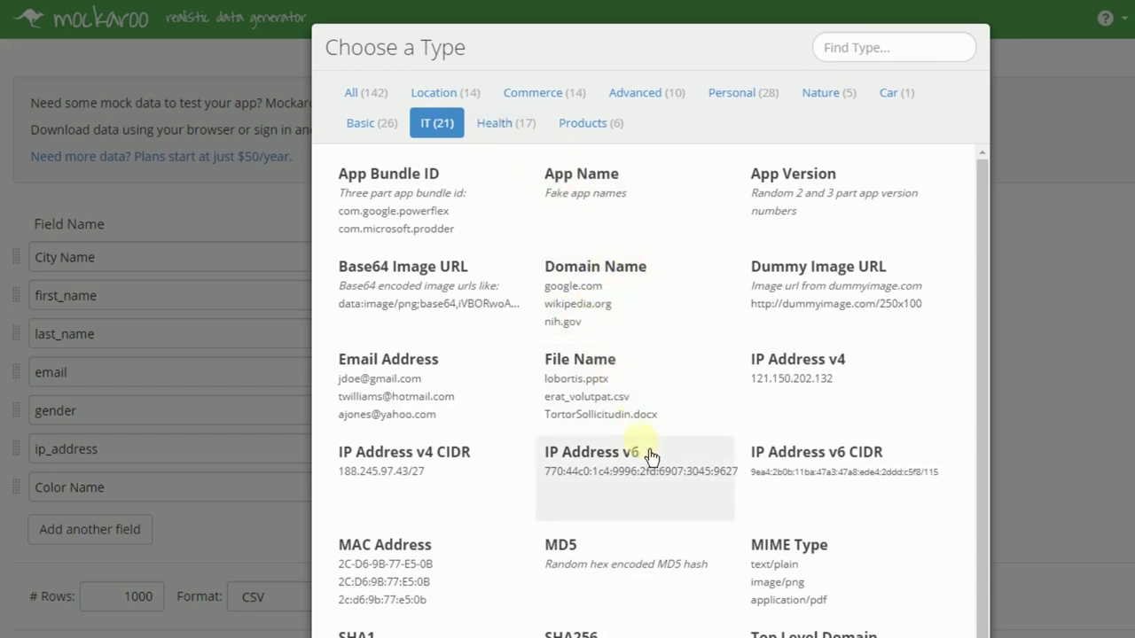
click(516, 130)
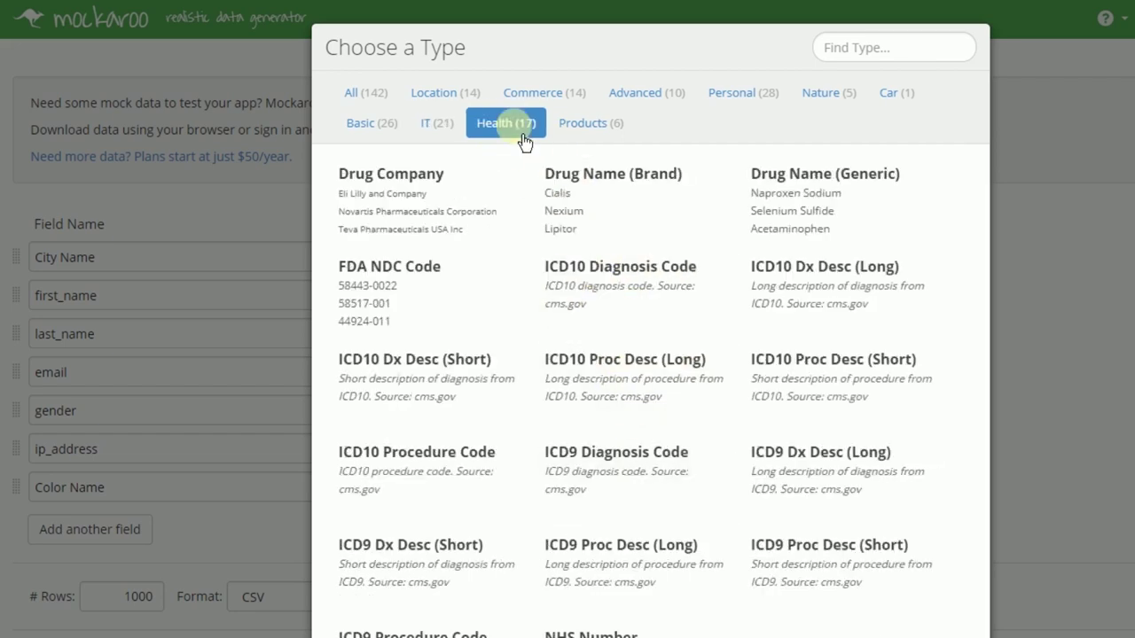
click(590, 126)
Step: Choose Color from the full type list as the Color Name field's type
click(367, 94)
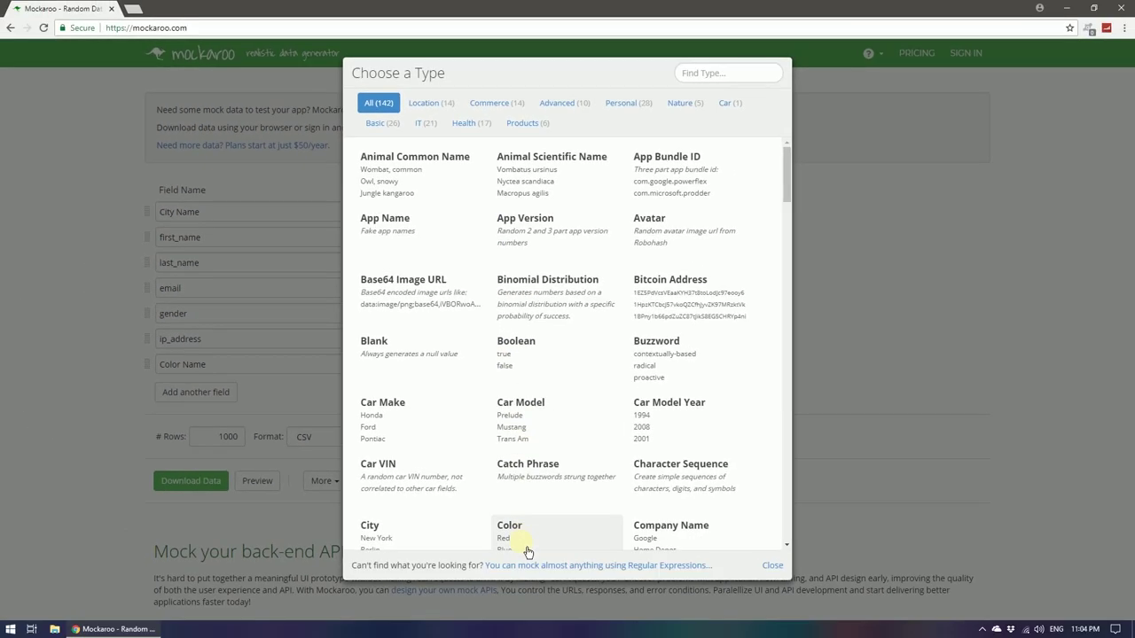
click(522, 539)
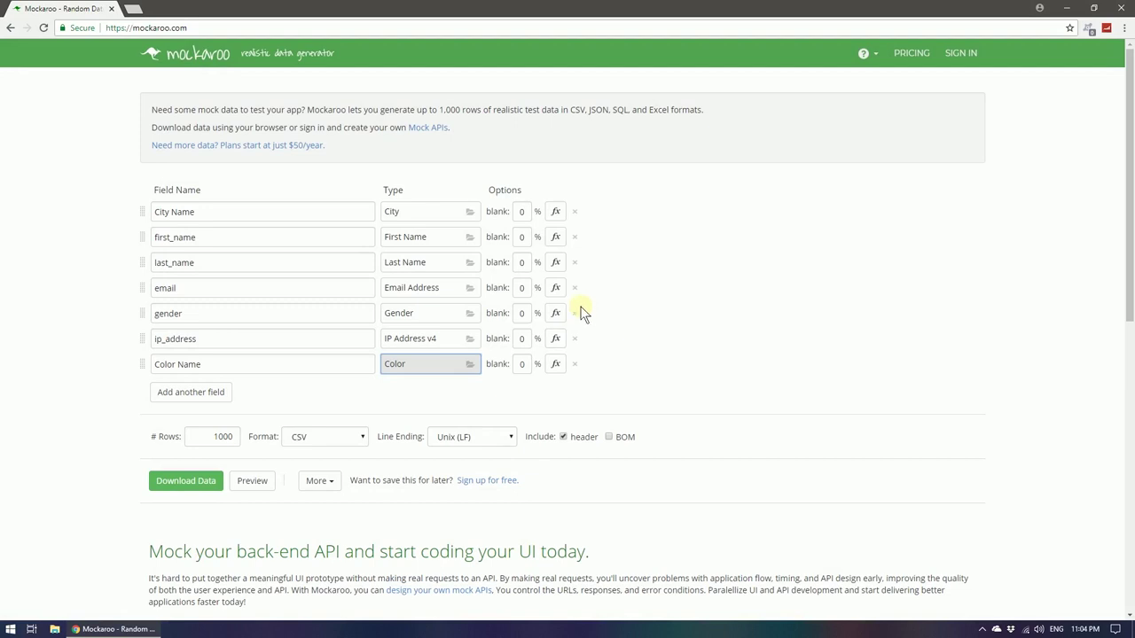
click(521, 288)
Step: Set email blanks to 10%, rows to 100, format to Excel, and download the data
text(10)
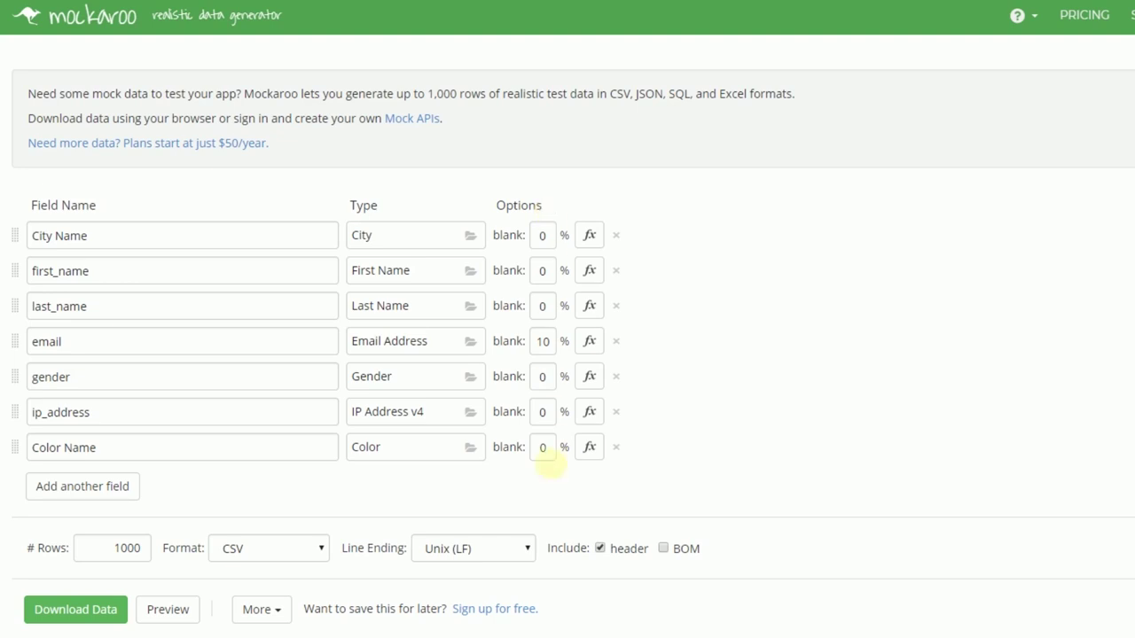
click(142, 552)
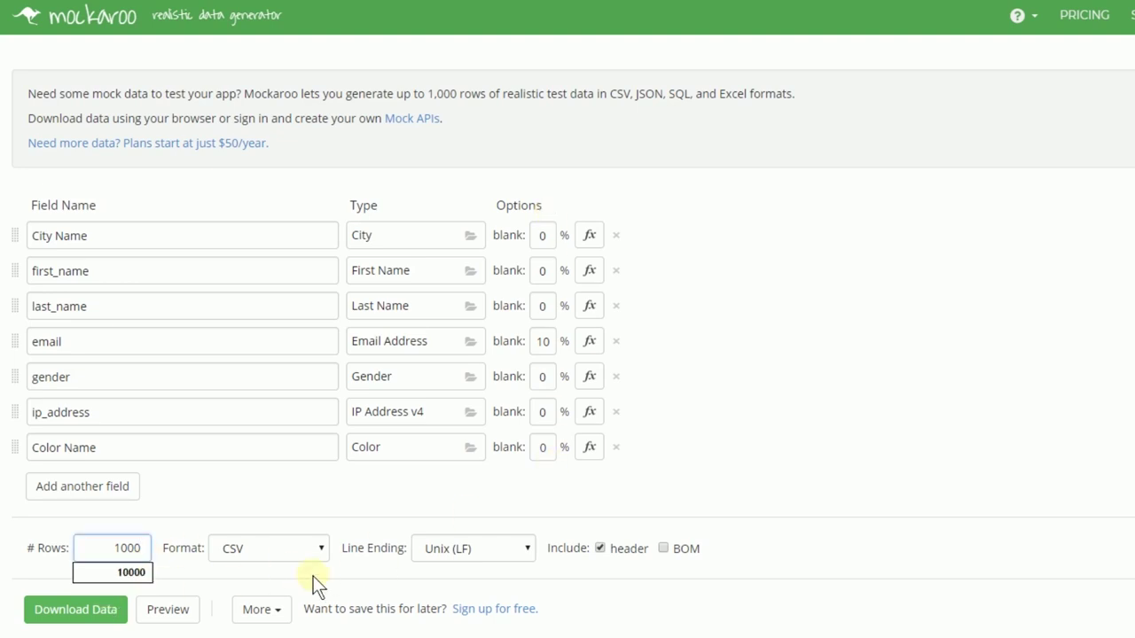
key(BackSpace)
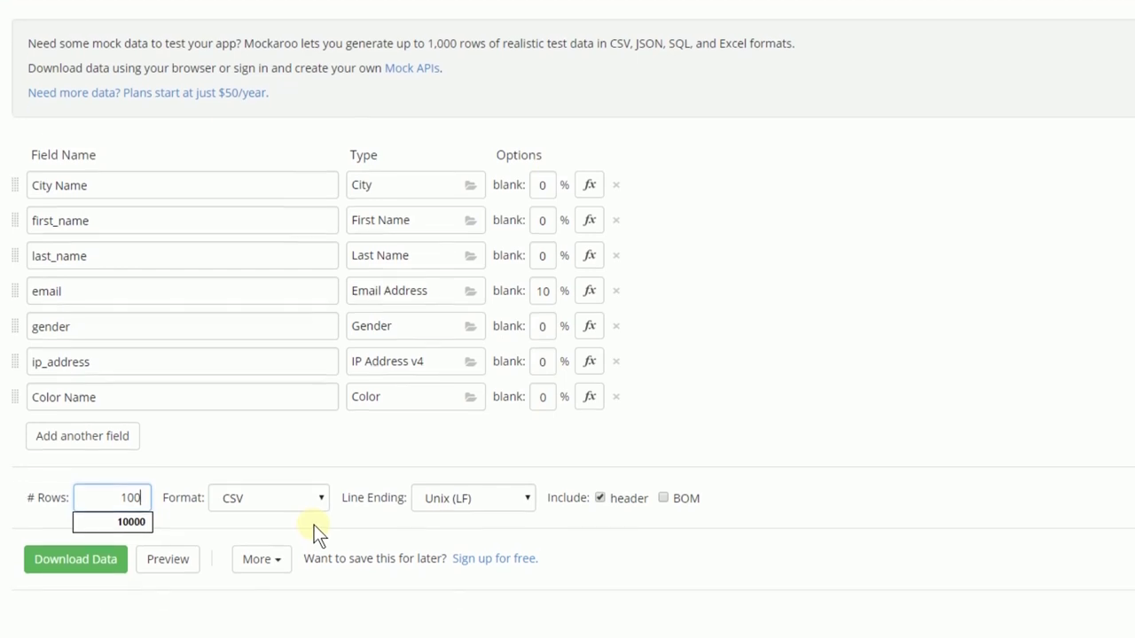
click(310, 501)
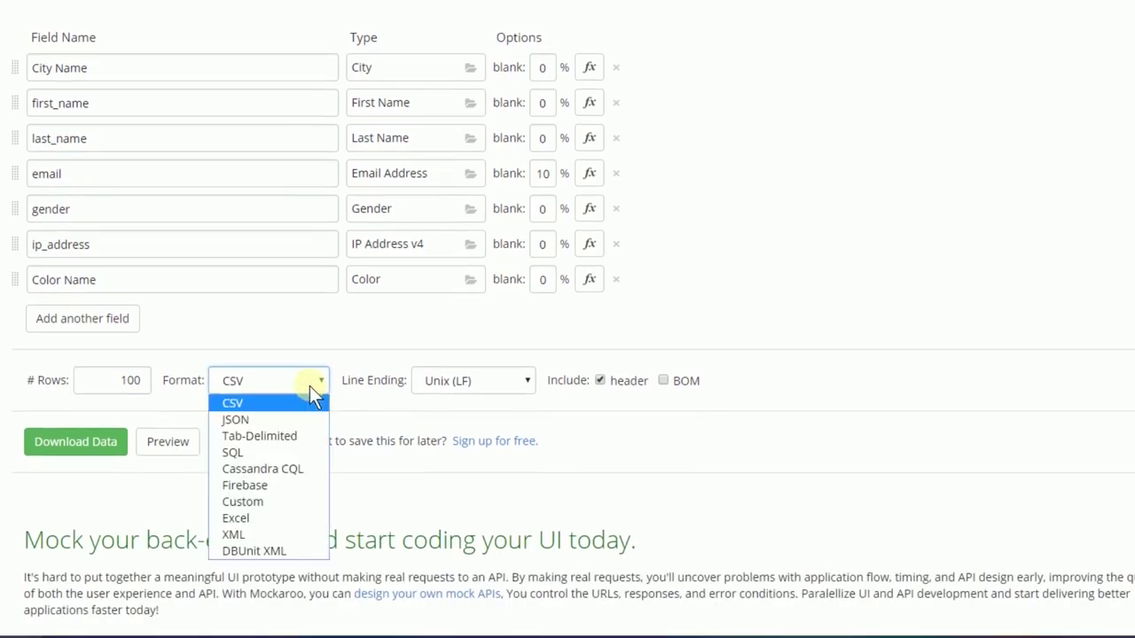
click(296, 521)
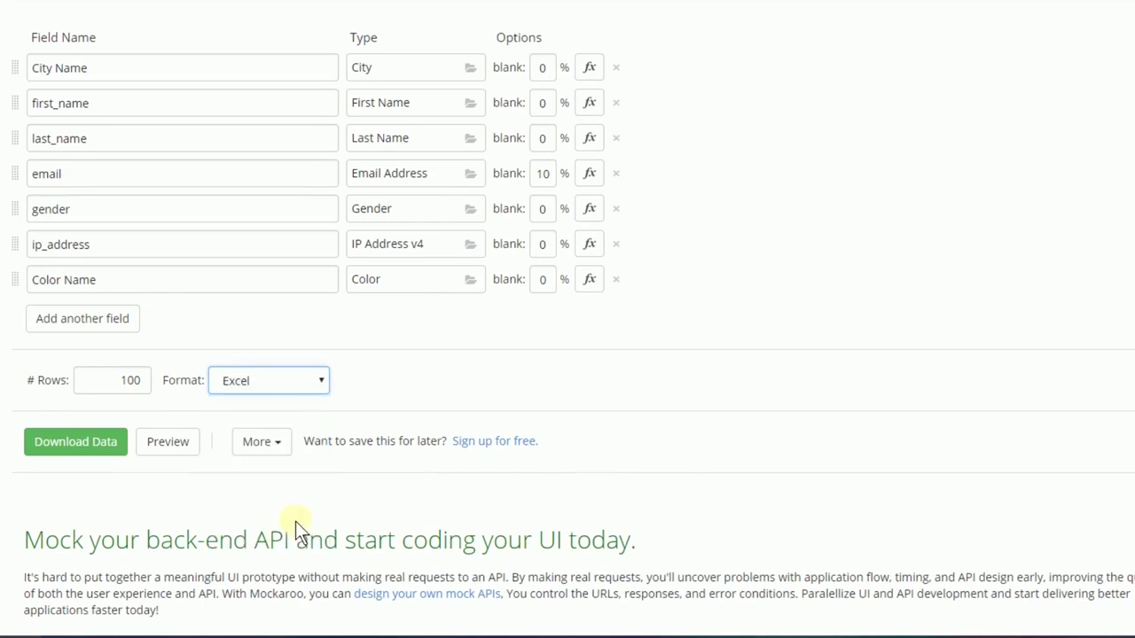
click(78, 460)
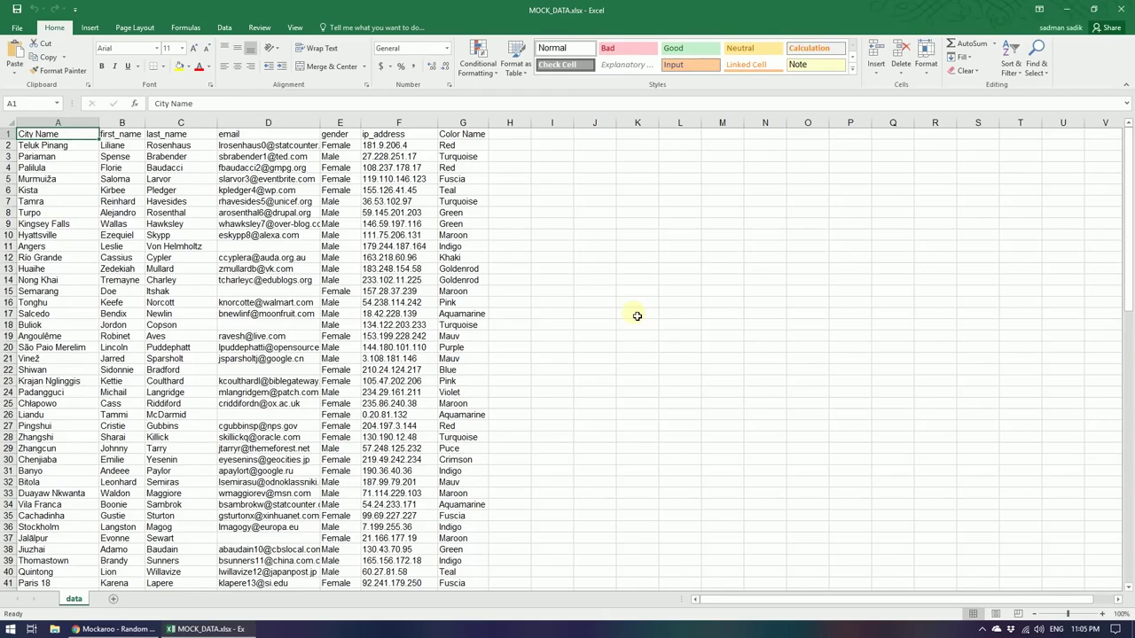
Step: Inspect cities in A2 and A15 and the Color Name values, such as Green in G8
scroll(13, 223, up, 5)
scroll(105, 178, up, 3)
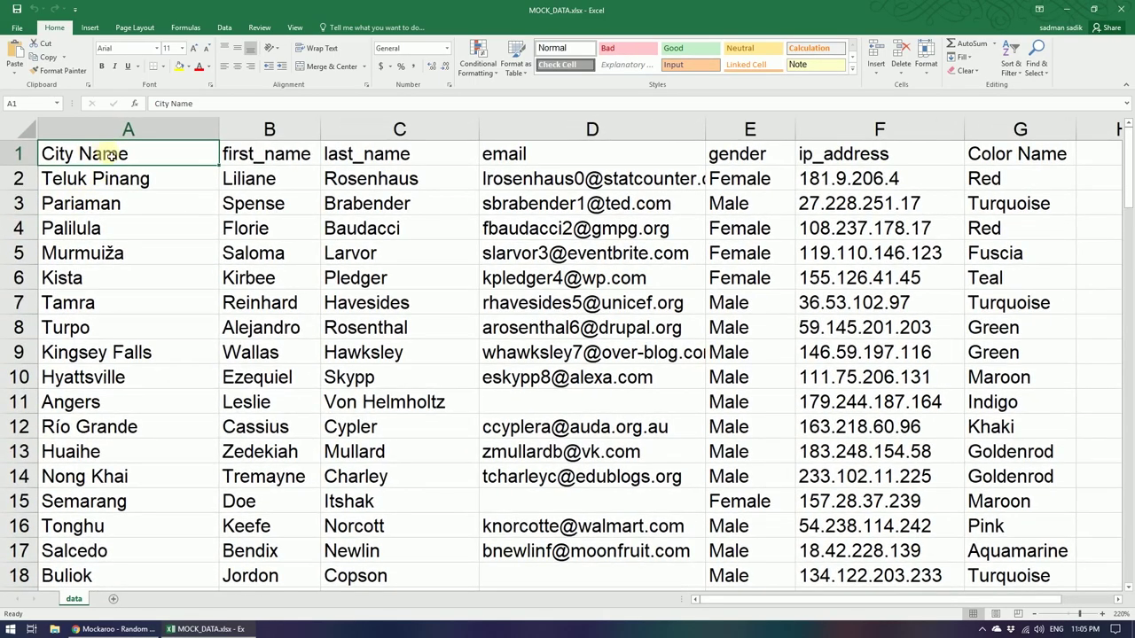
click(123, 181)
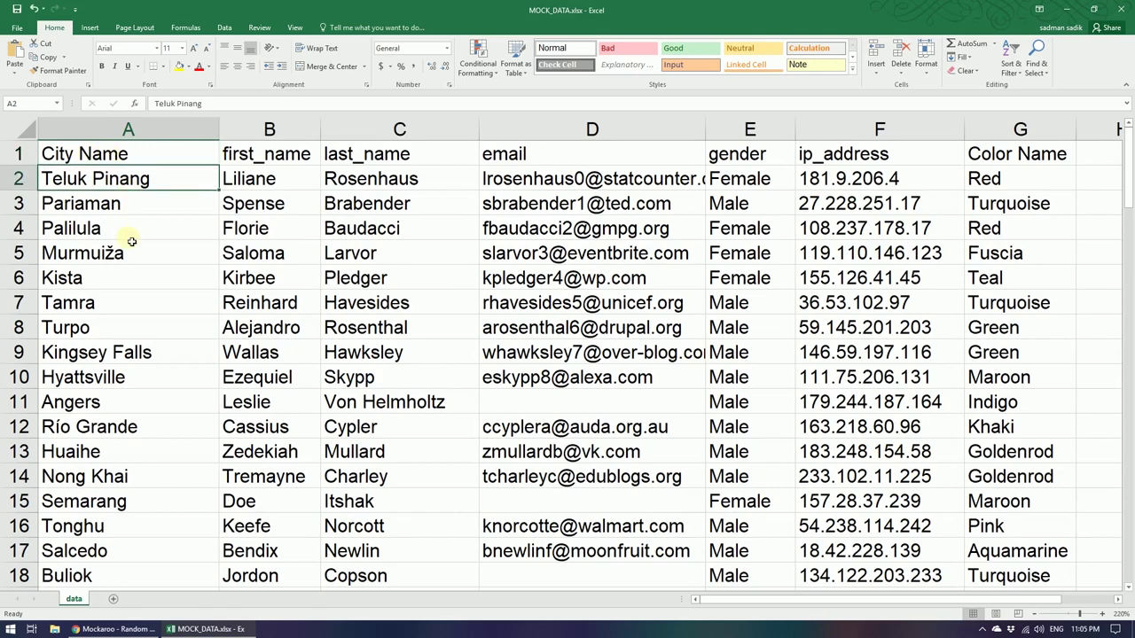
click(116, 508)
scroll(115, 510, down, 4)
scroll(114, 514, up, 4)
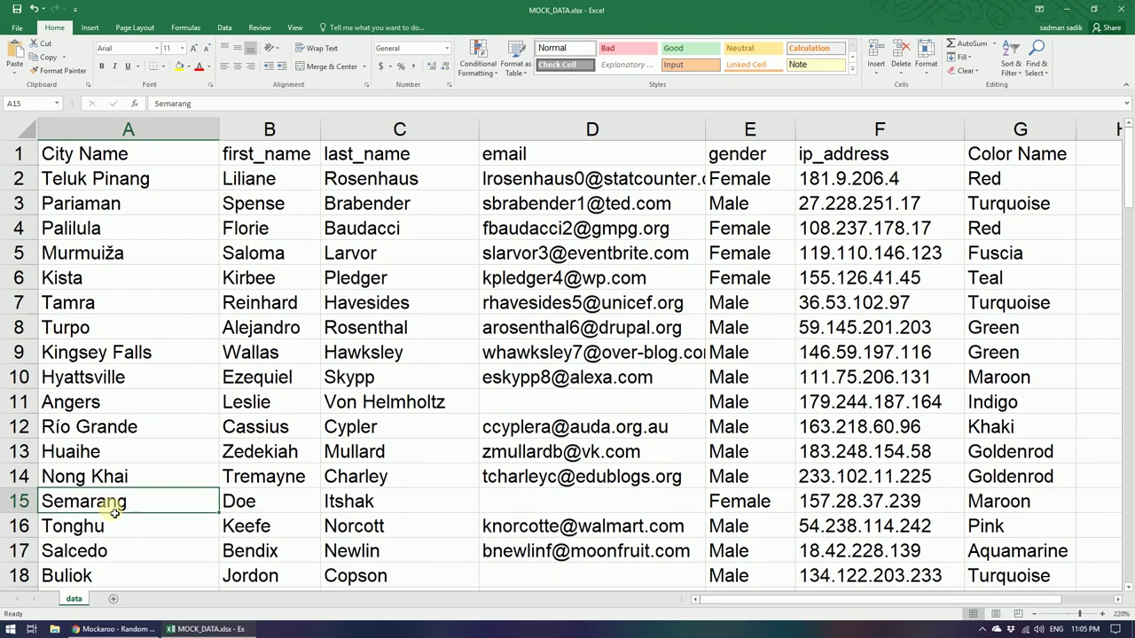
click(1053, 155)
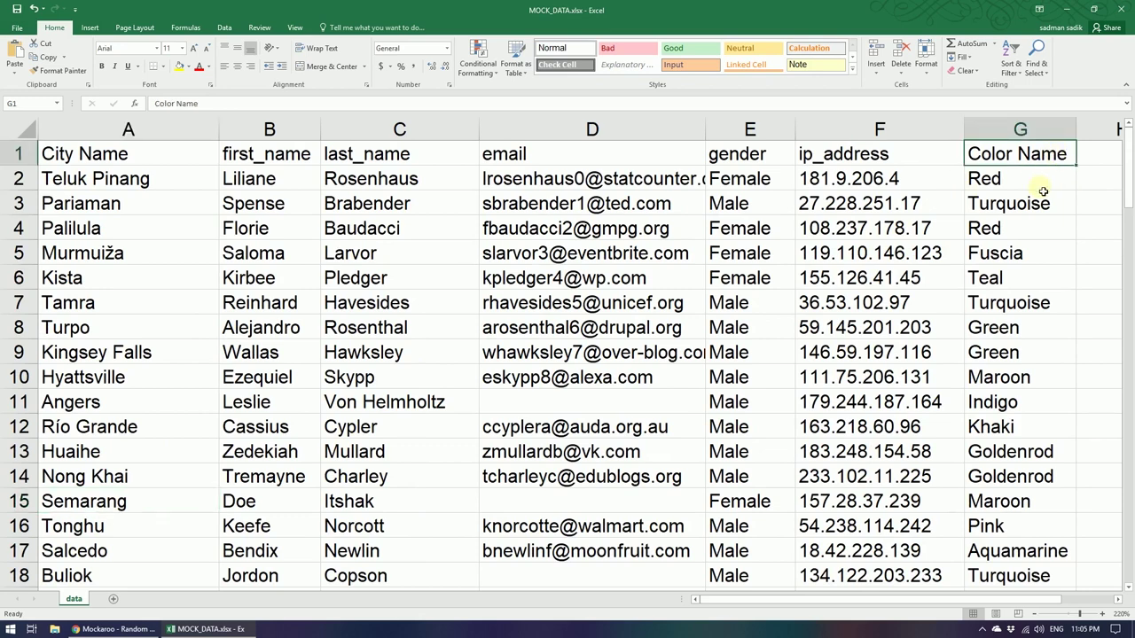
key(Down)
key(Down)
click(1042, 326)
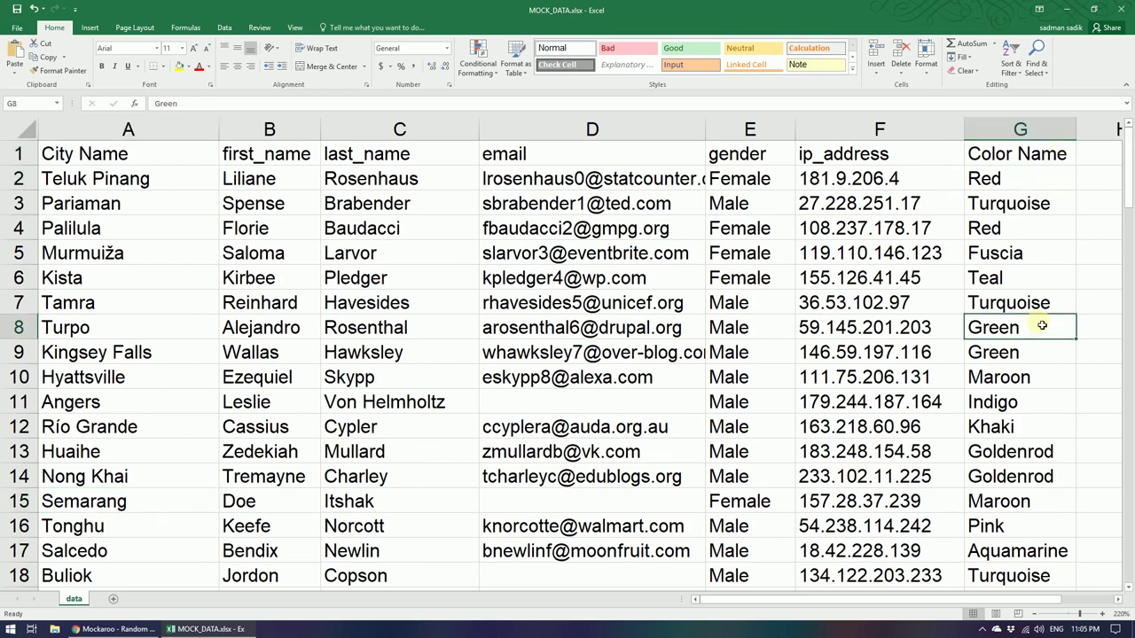
Step: Check the email column's blank cells D11, D15, D26 and D22
click(631, 167)
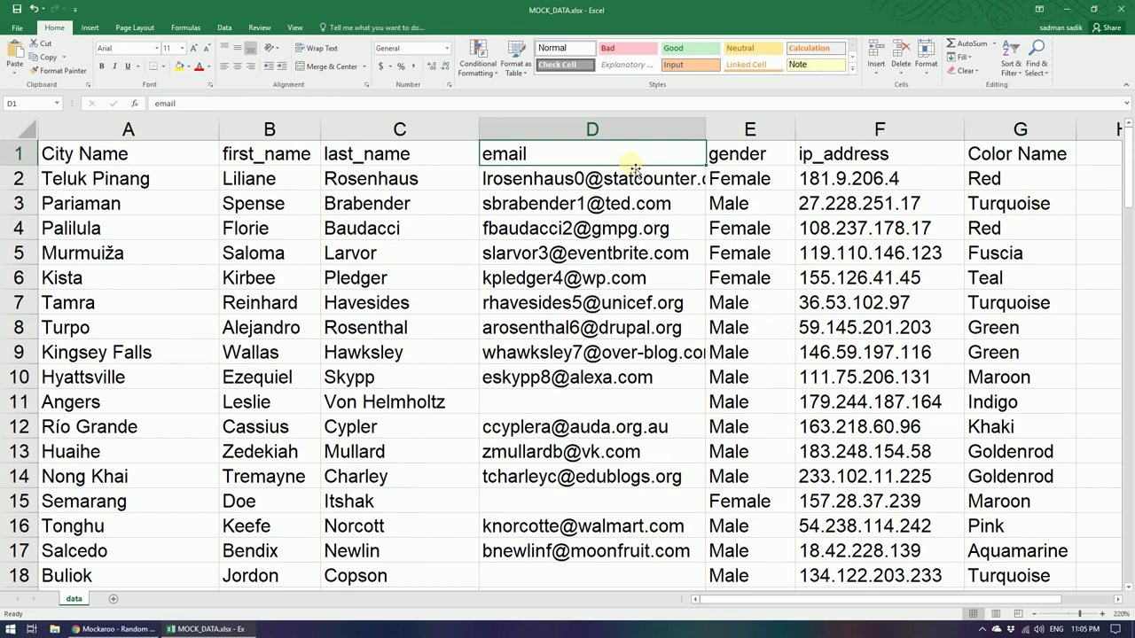
click(594, 406)
click(585, 505)
scroll(588, 430, down, 6)
click(575, 332)
click(572, 237)
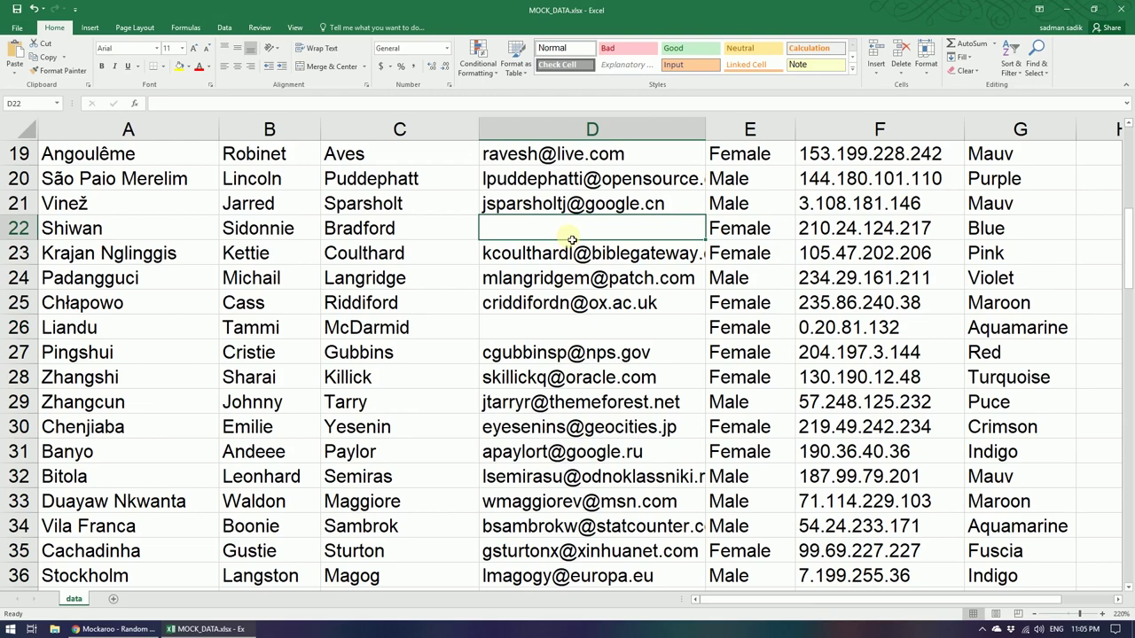
scroll(160, 223, down, 8)
scroll(228, 228, down, 7)
scroll(165, 281, down, 12)
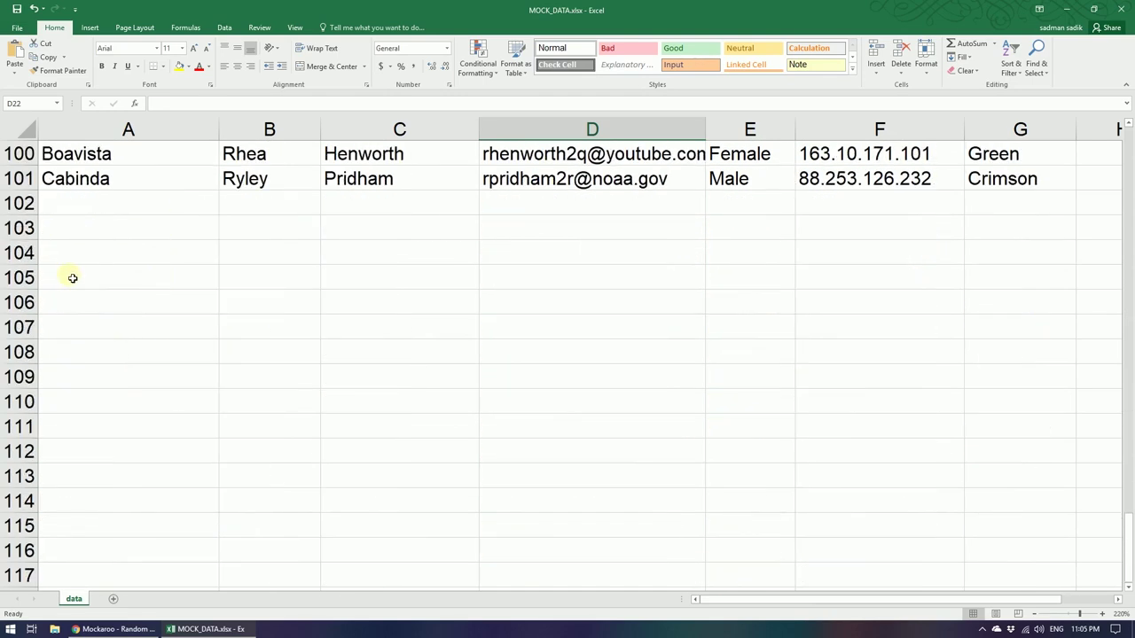
scroll(73, 279, up, 2)
scroll(232, 352, up, 12)
scroll(249, 341, up, 15)
scroll(157, 228, up, 4)
key(ctrl+Home)
scroll(142, 237, down, 7)
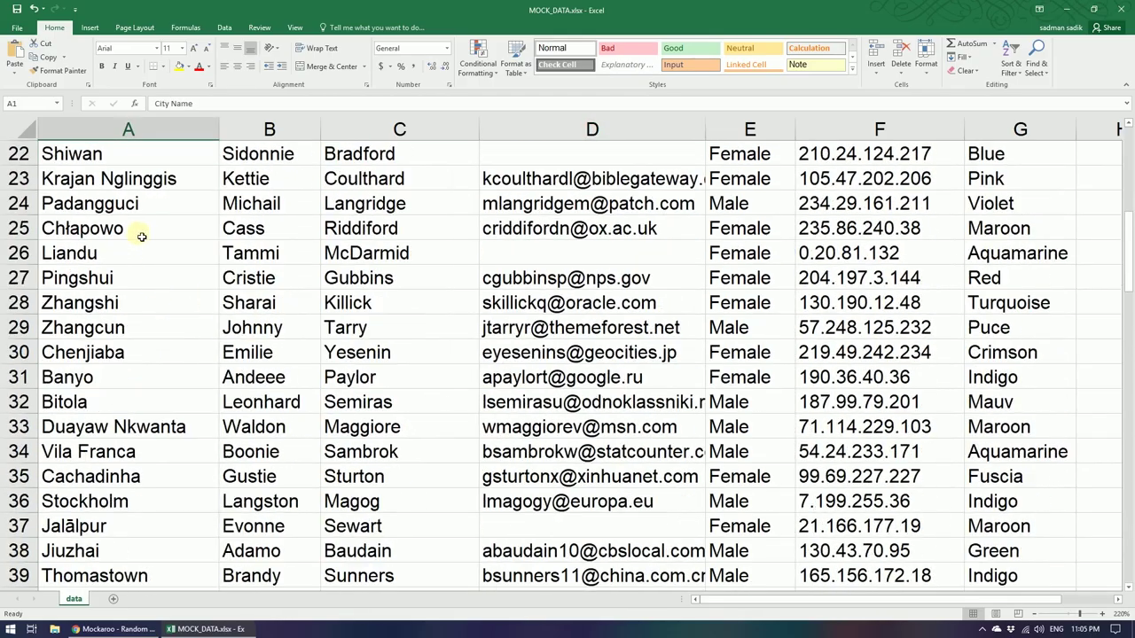
scroll(180, 426, down, 13)
scroll(179, 423, down, 7)
scroll(180, 423, down, 8)
scroll(178, 423, up, 9)
scroll(178, 422, up, 9)
scroll(248, 423, up, 17)
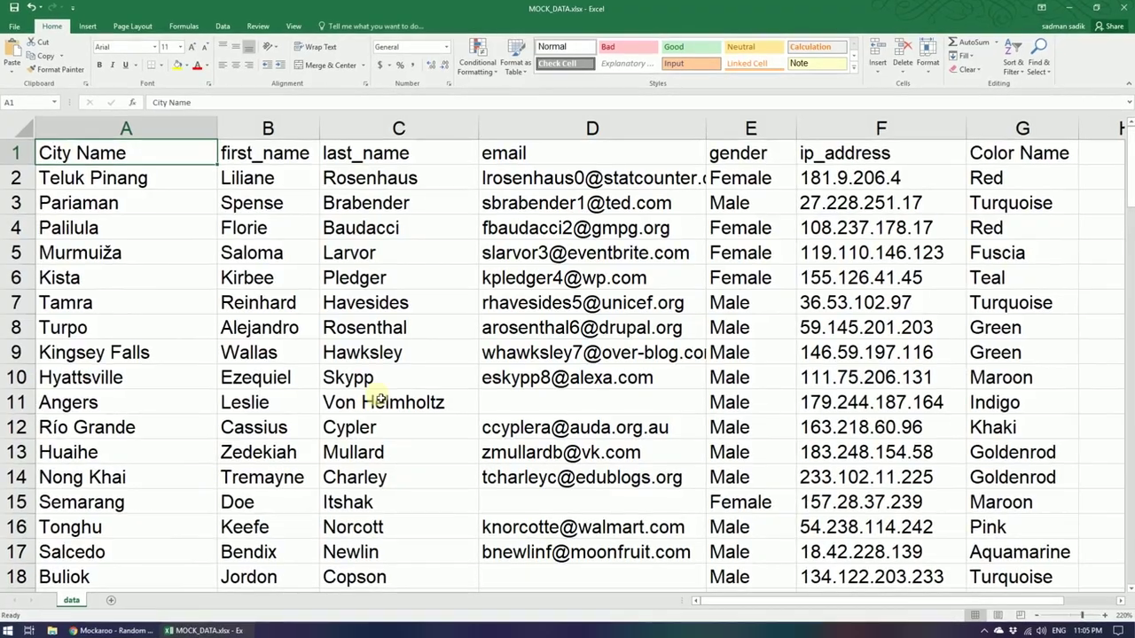